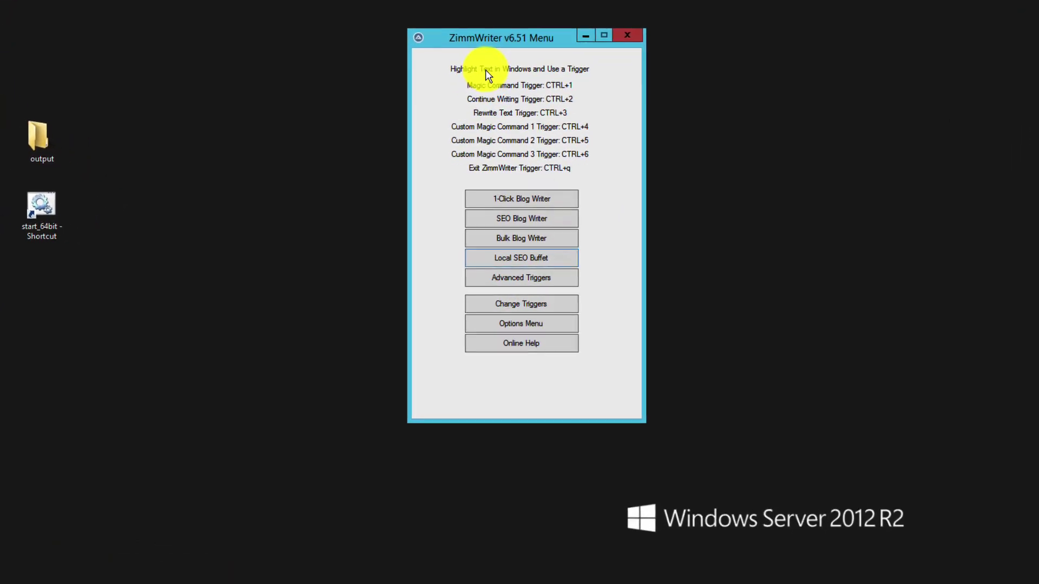
Open the Local SEO Buffet form and enter 'LA Tree Removal' as the Step 2 business name.
click(499, 260)
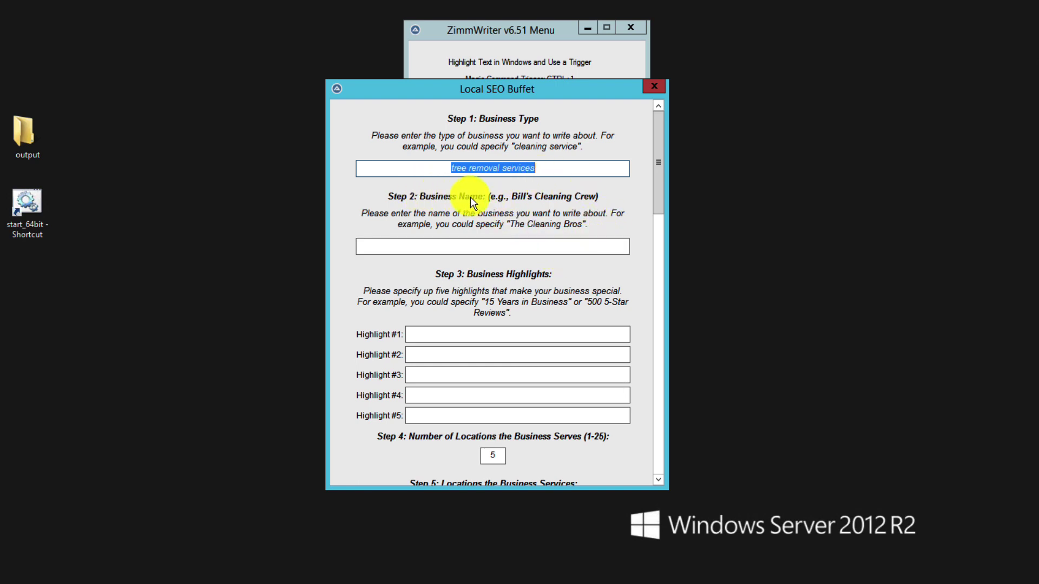
click(486, 246)
text(LA)
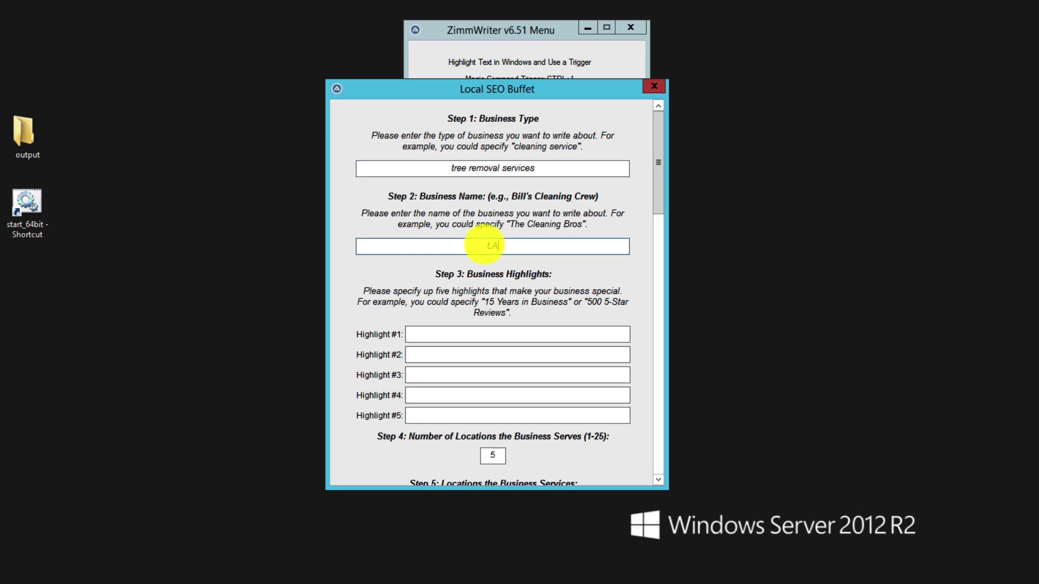
text( Tree Removal)
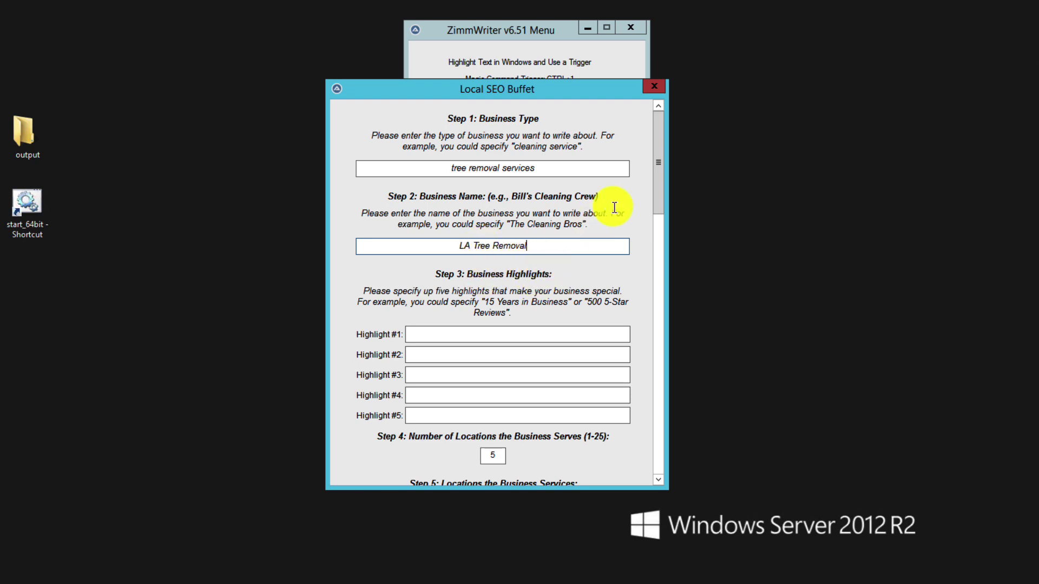
Fill Step 3 Highlights #1–#3 with '15 years in business', 'fast and friendly' and 'low cost'.
scroll(658, 193, down, 3)
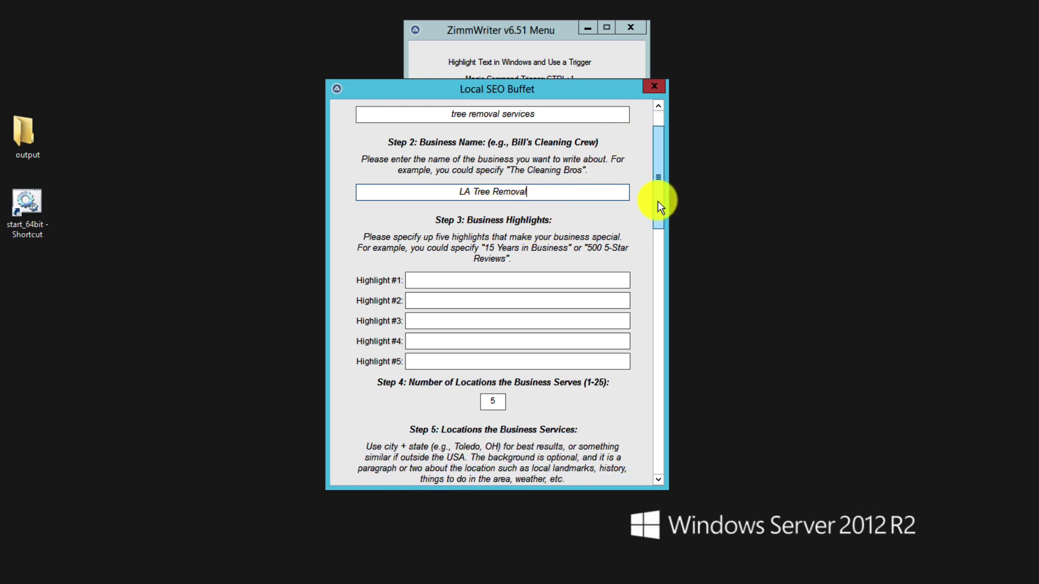
scroll(658, 215, down, 1)
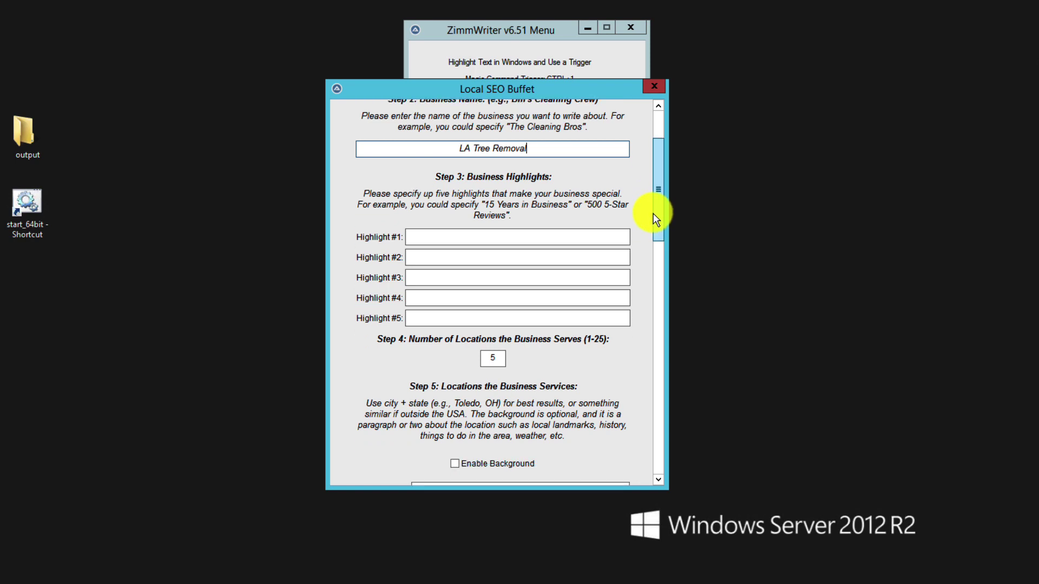
scroll(656, 217, down, 1)
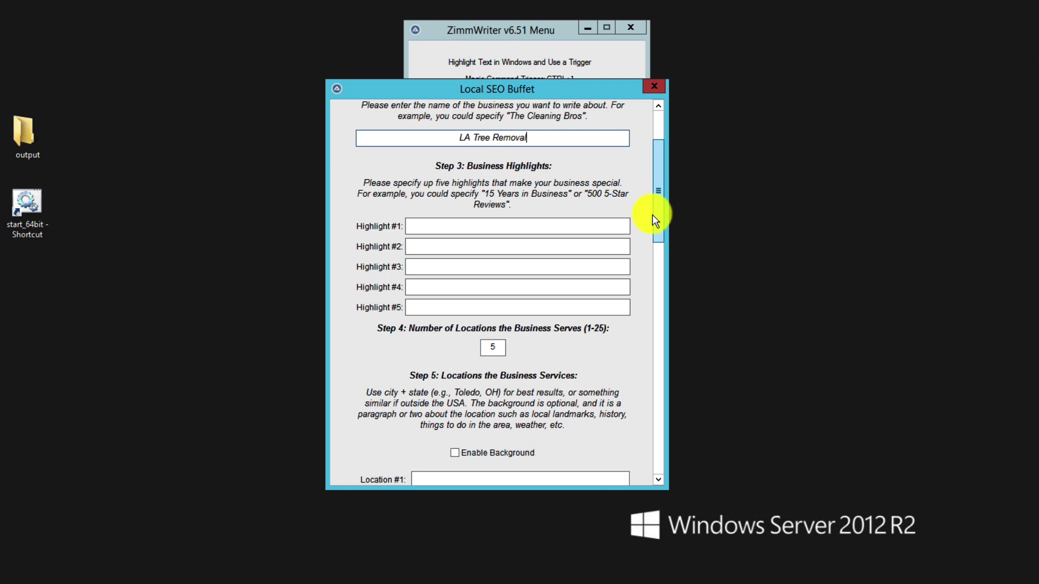
click(575, 223)
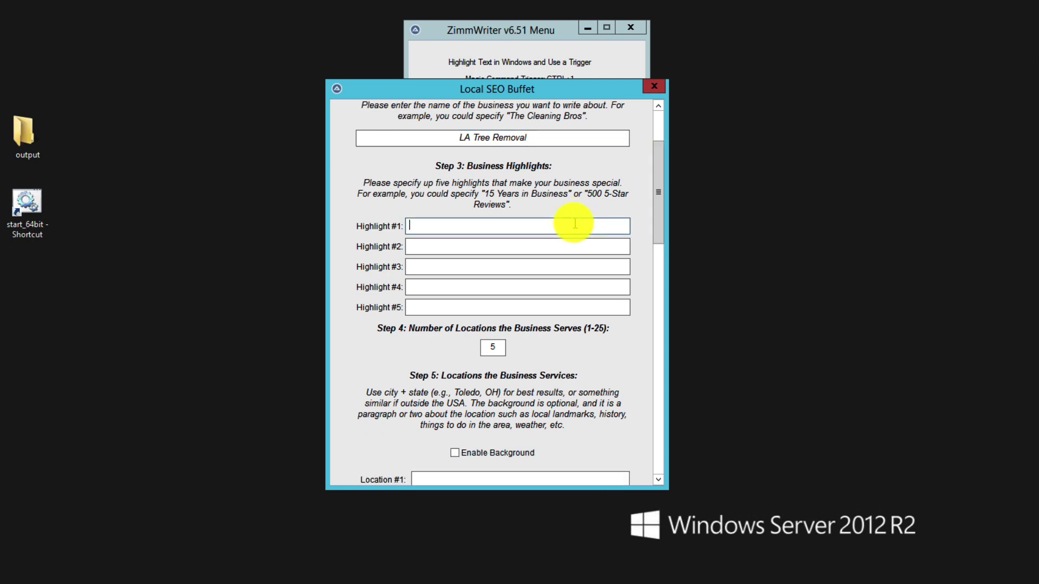
text(15 years in busines)
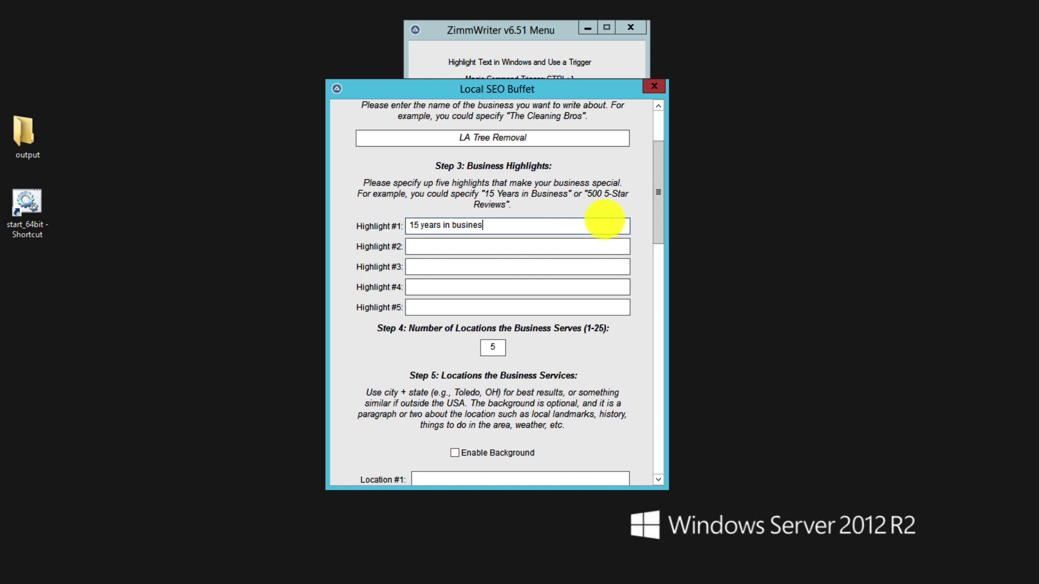
text(s)
click(508, 246)
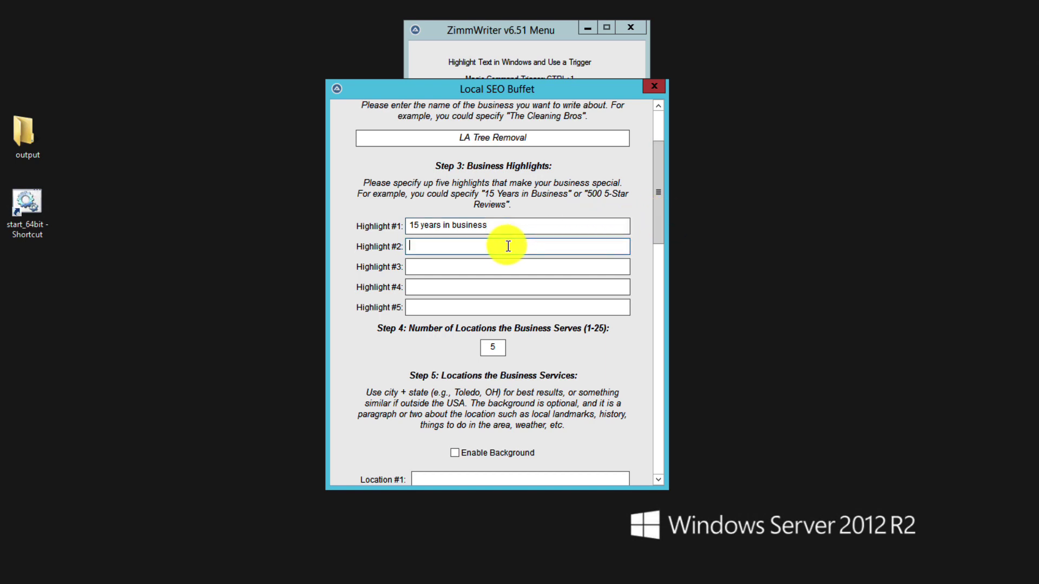
text(fast and friendly)
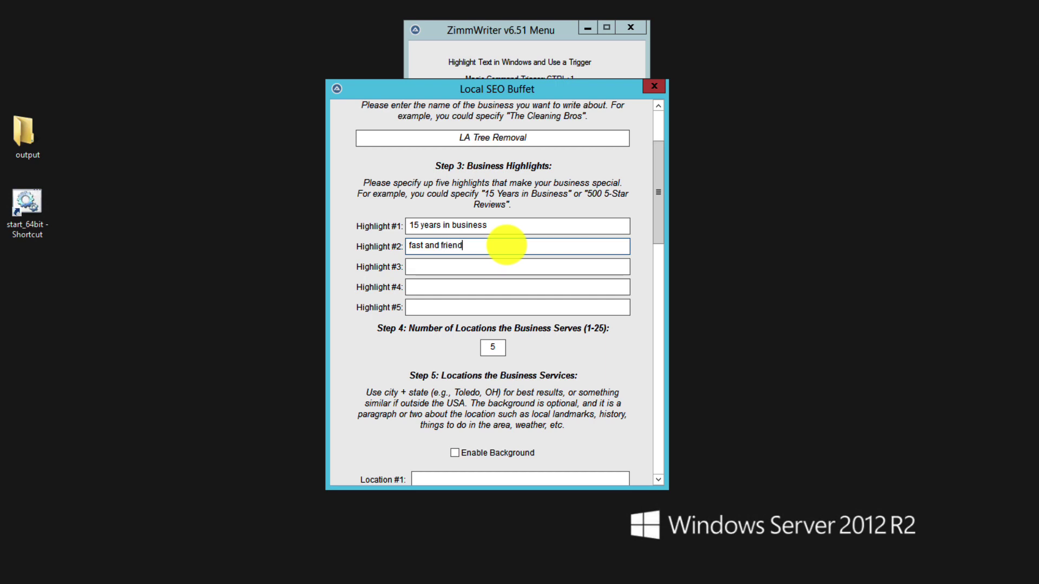
click(484, 262)
text(low cost)
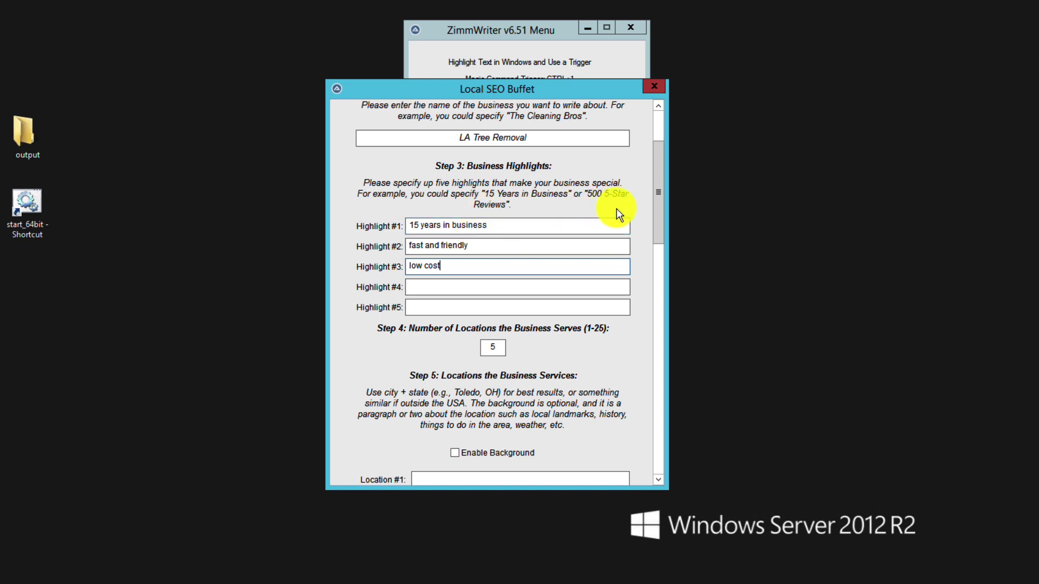
Enter Los Angeles, Pasadena and Glendale in the Step 5 Location #1, #2 and #3 fields.
scroll(659, 211, down, 2)
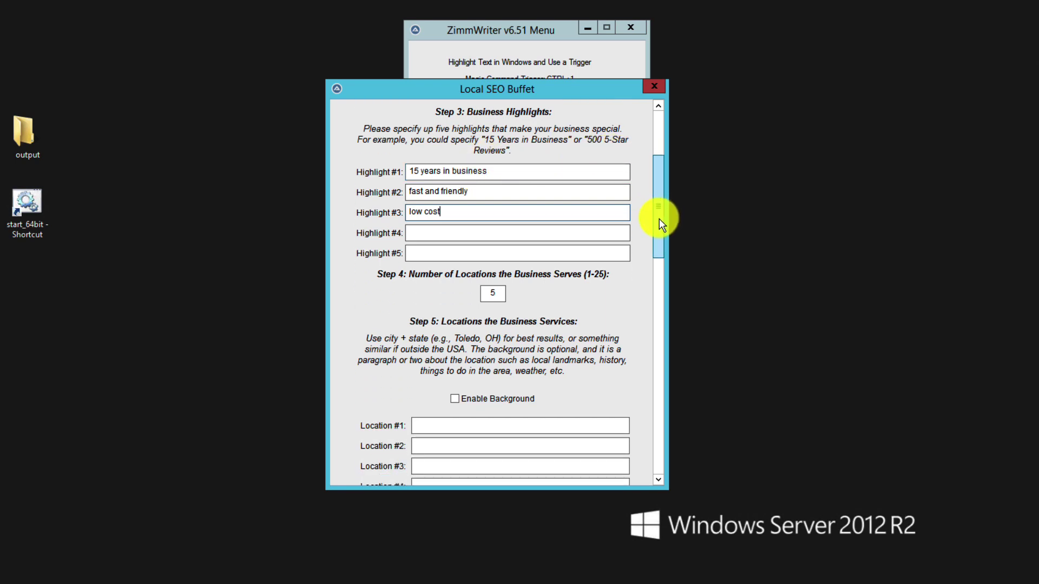
scroll(659, 230, down, 2)
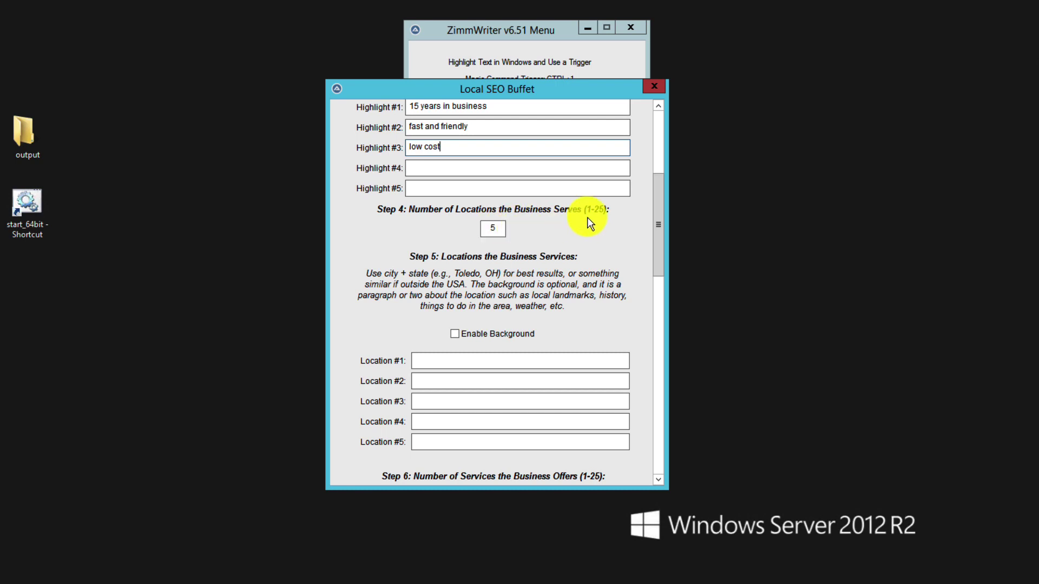
drag(657, 215, 637, 239)
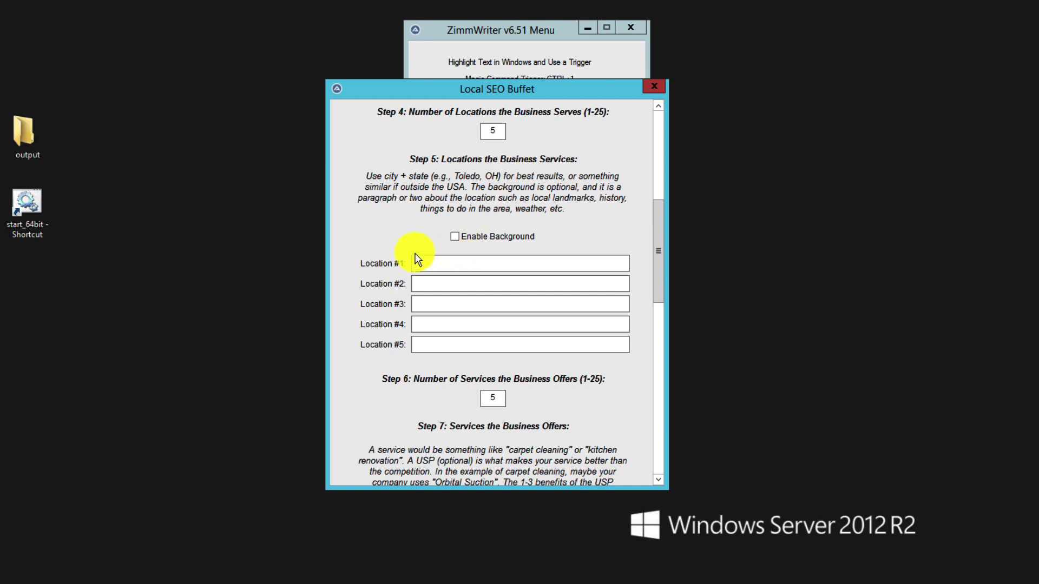
click(430, 264)
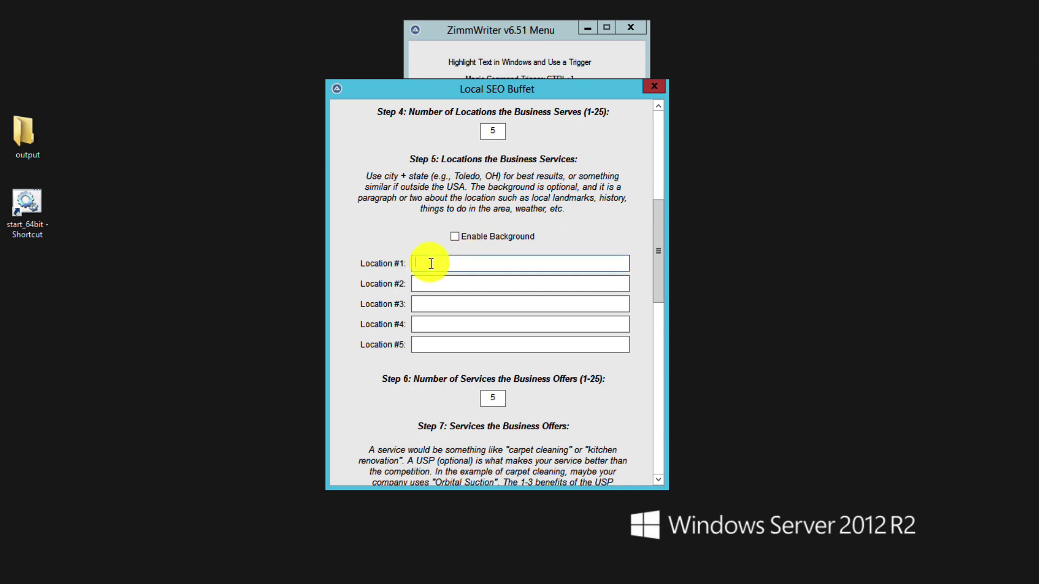
text(Los Angeles)
click(438, 284)
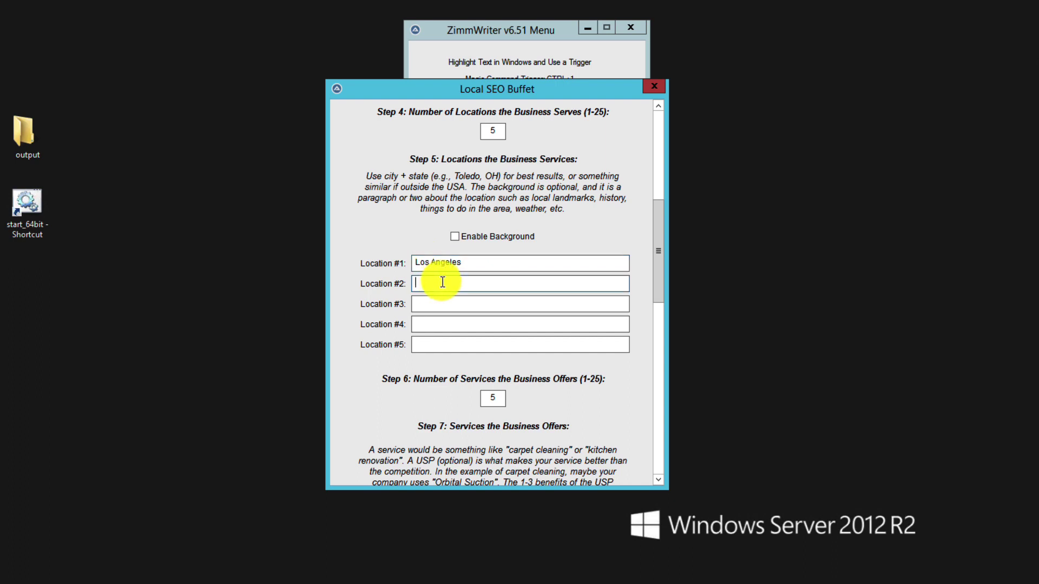
text(Pasadena)
click(460, 305)
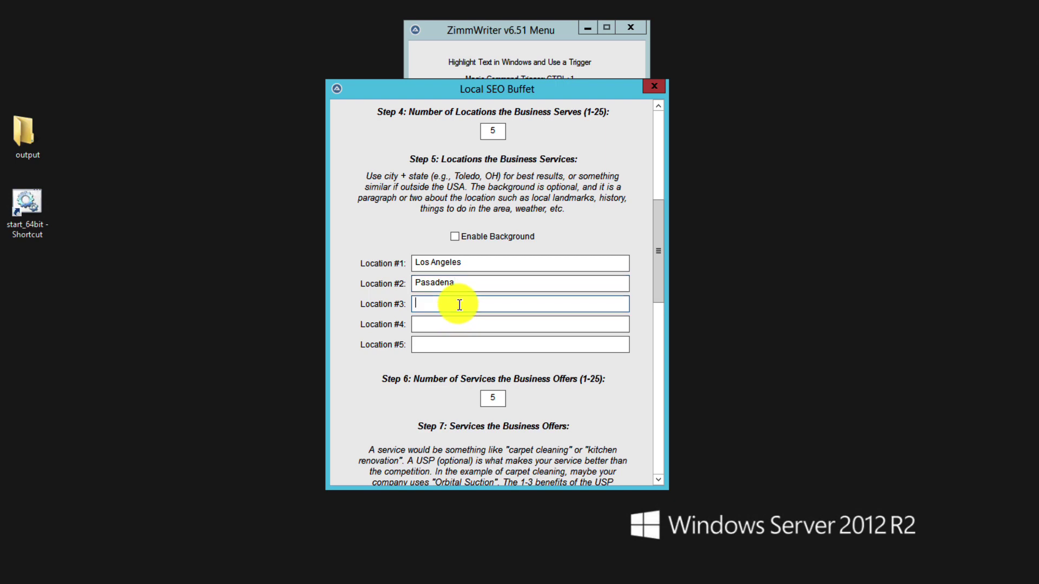
text(Glendale)
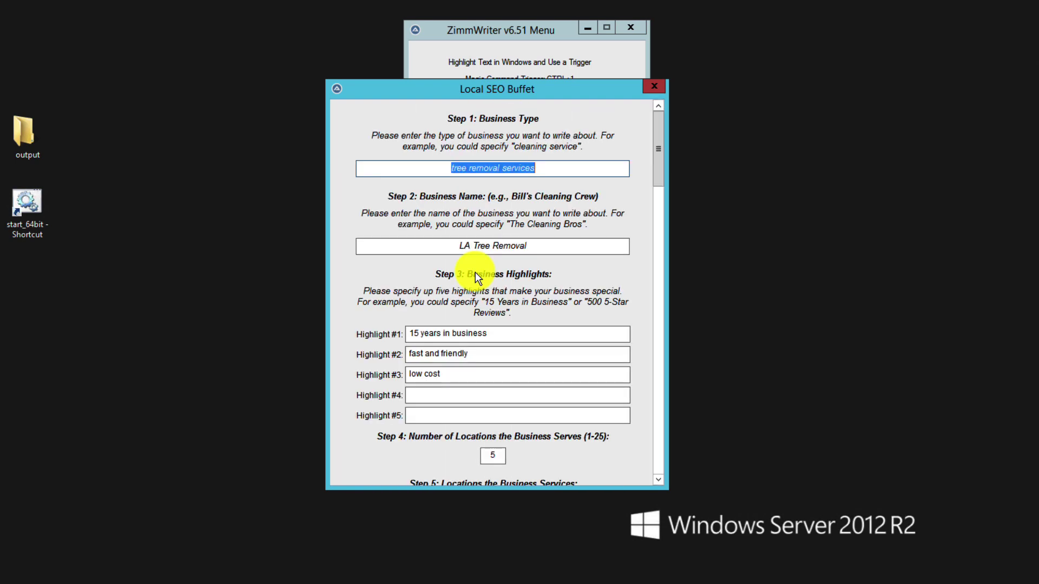
scroll(462, 272, down, 5)
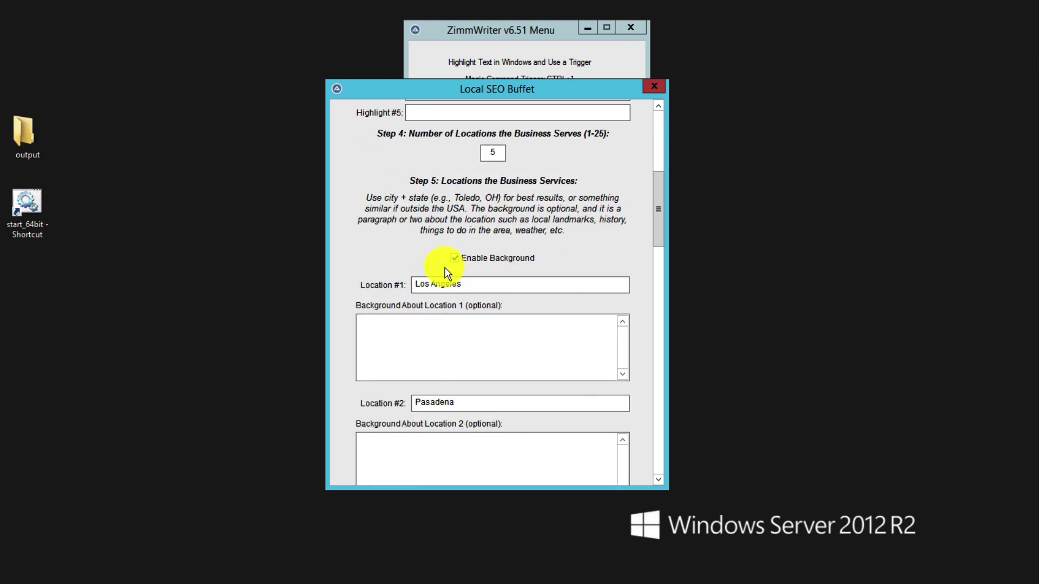
Uncheck Enable Background in Step 5 so no location backgrounds are generated.
click(443, 333)
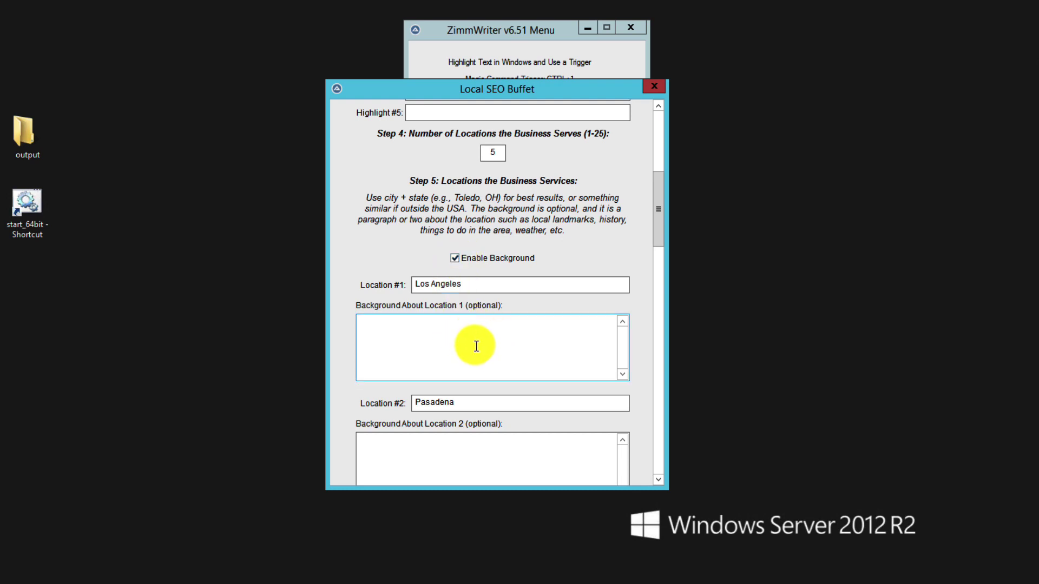
click(454, 259)
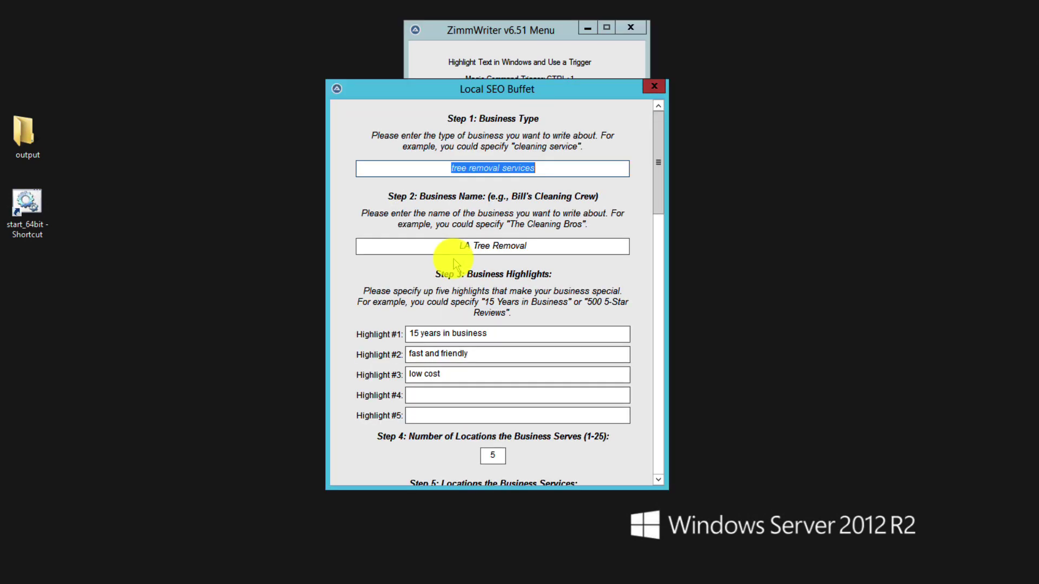
Scroll the form down to Step 7: Services the Business Offers.
drag(659, 178, 660, 337)
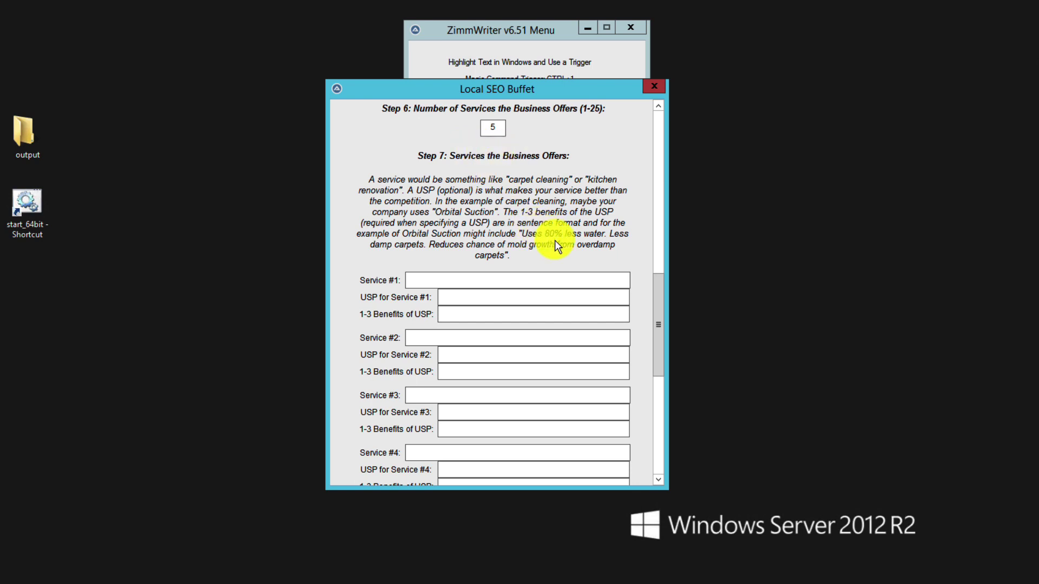
Enter 'tree removal' as the Service #1 name in Step 7.
drag(660, 288, 634, 298)
click(545, 270)
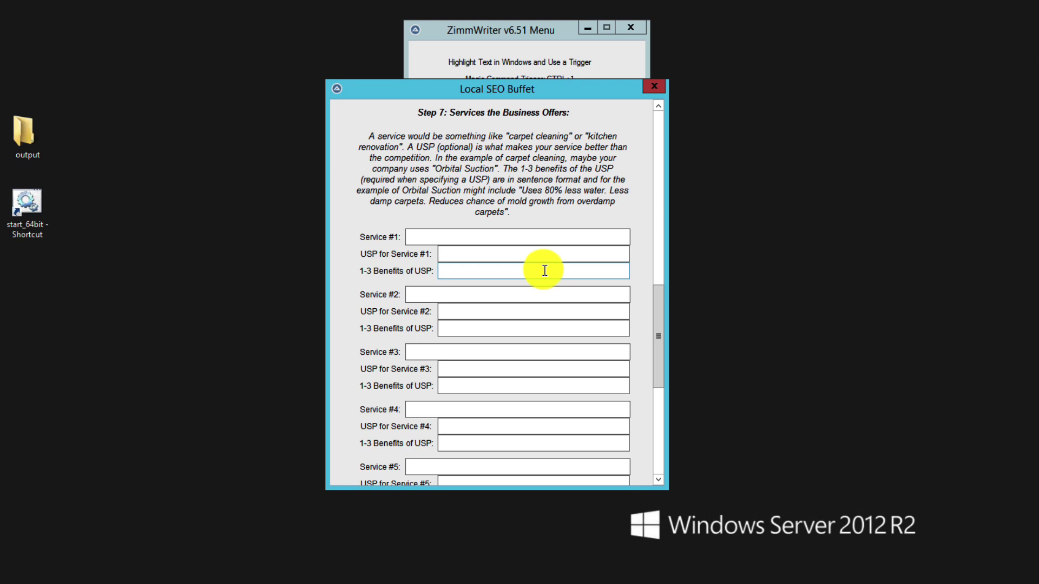
click(422, 237)
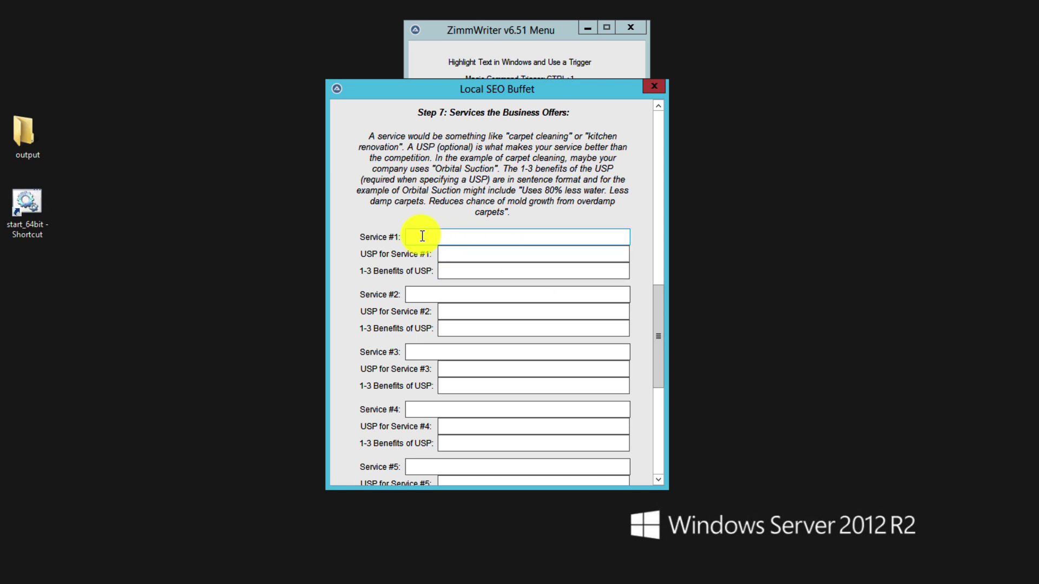
text(tre)
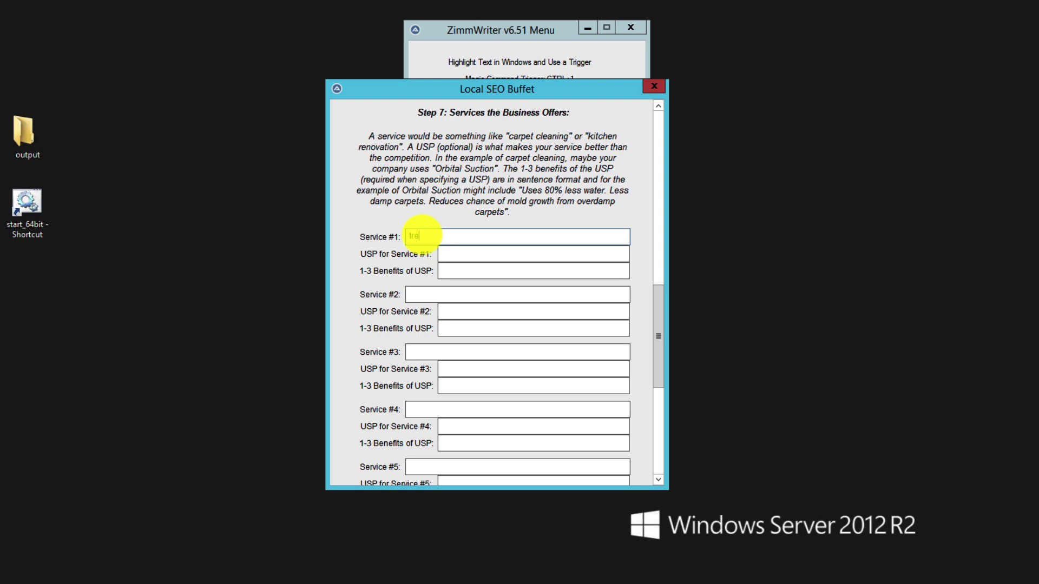
text(e removal)
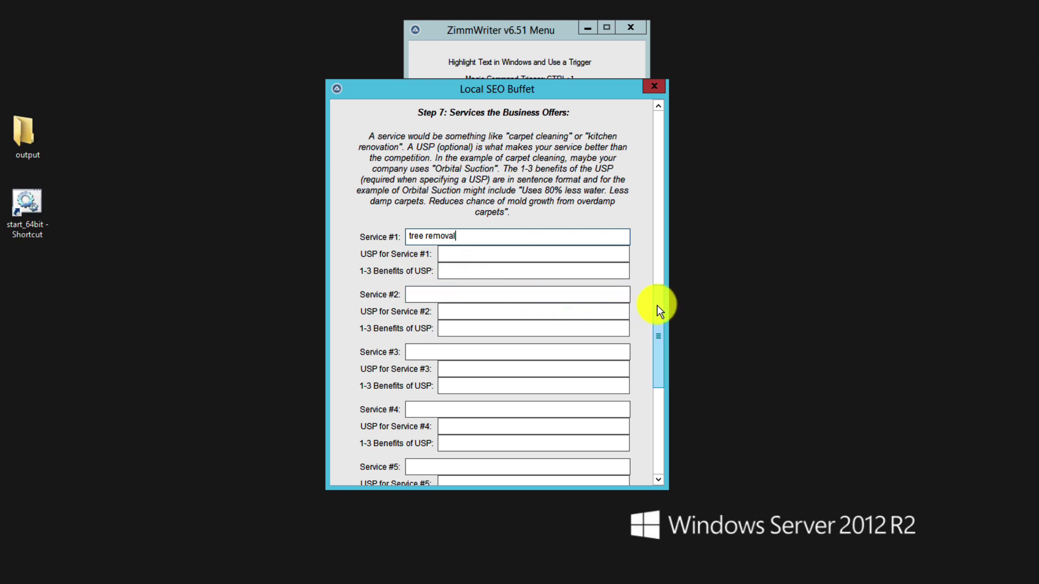
drag(657, 309, 657, 395)
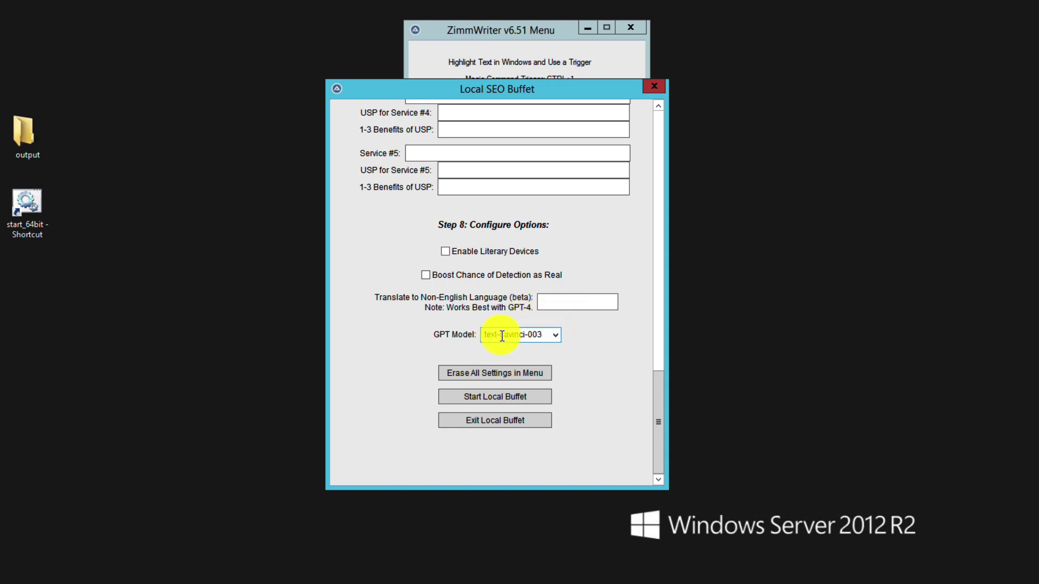
click(556, 336)
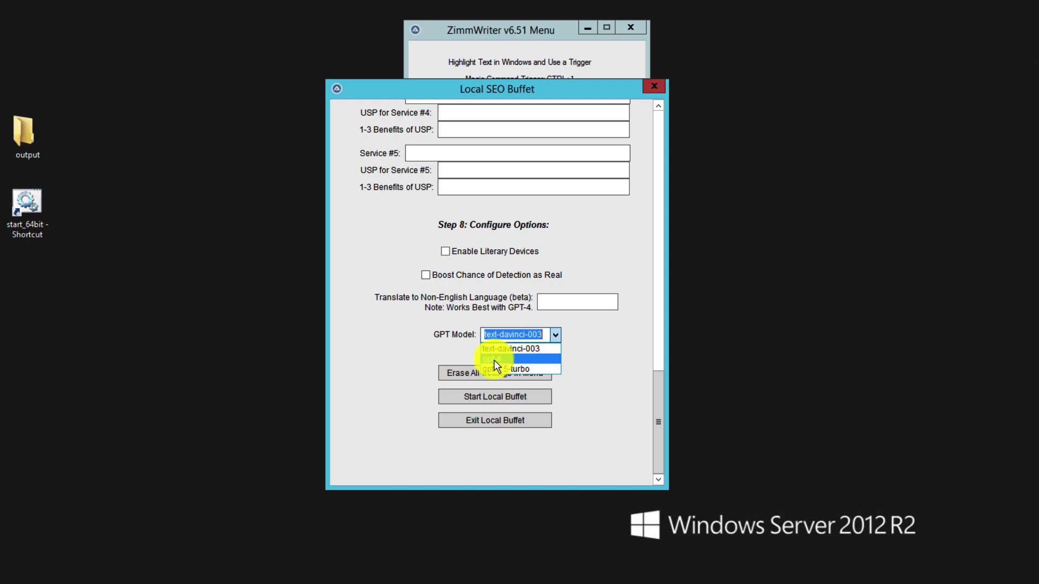
click(584, 338)
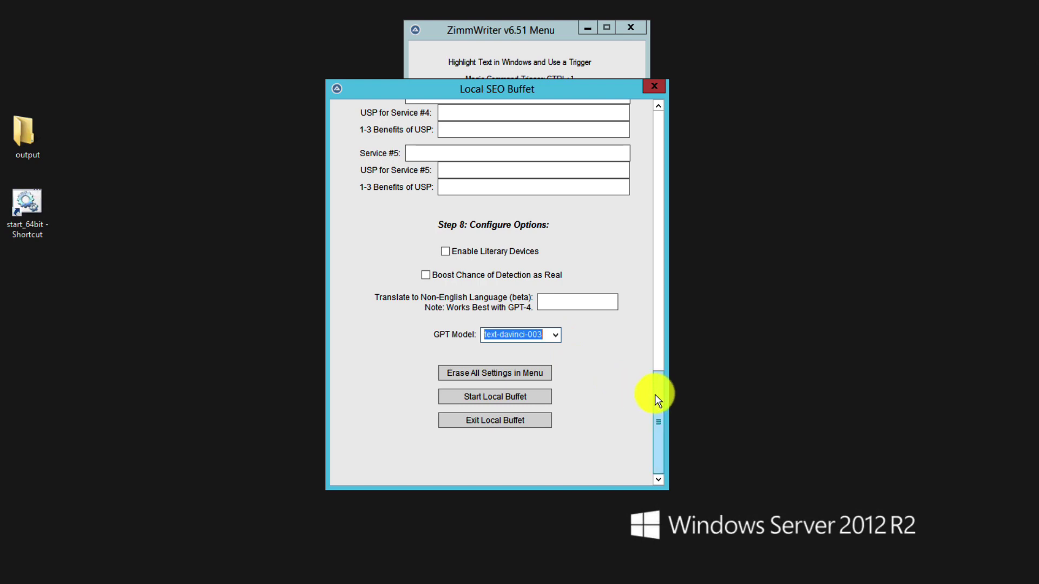
drag(655, 395, 657, 218)
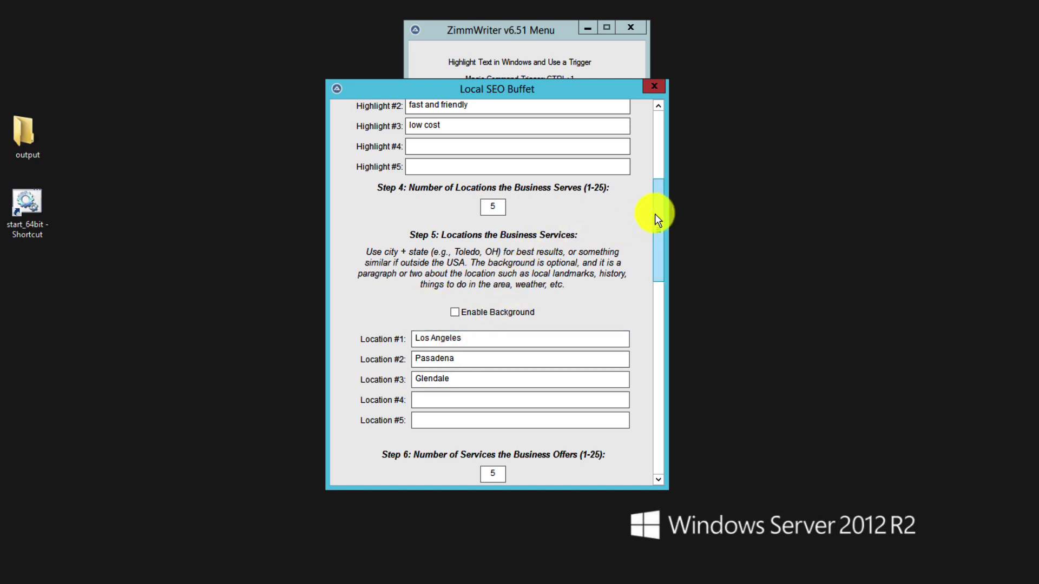
Open the Los_Angeles__landscaping article from the Explorer output folder in Notepad.
drag(655, 213, 655, 124)
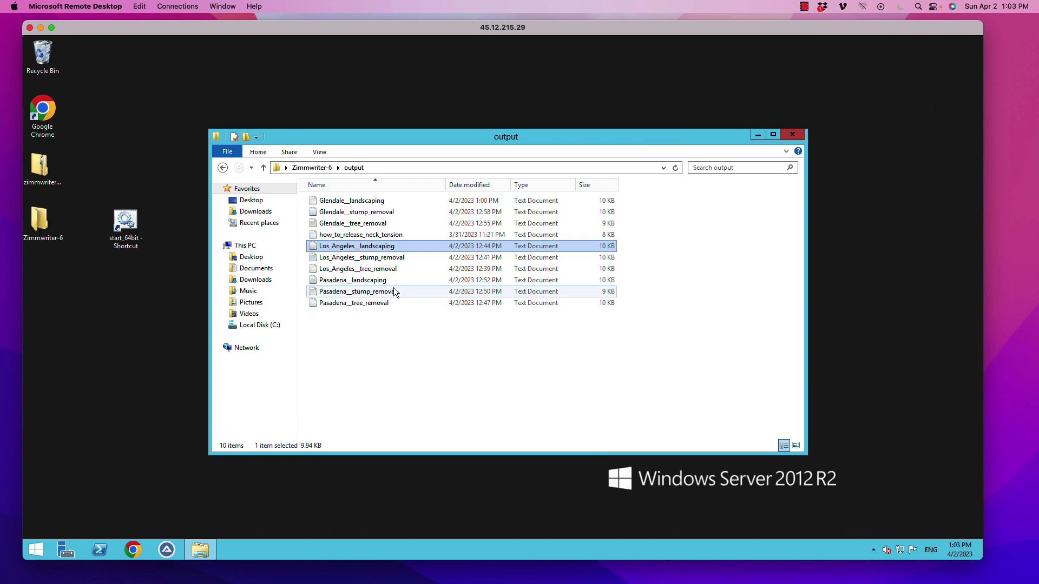
double_click(376, 246)
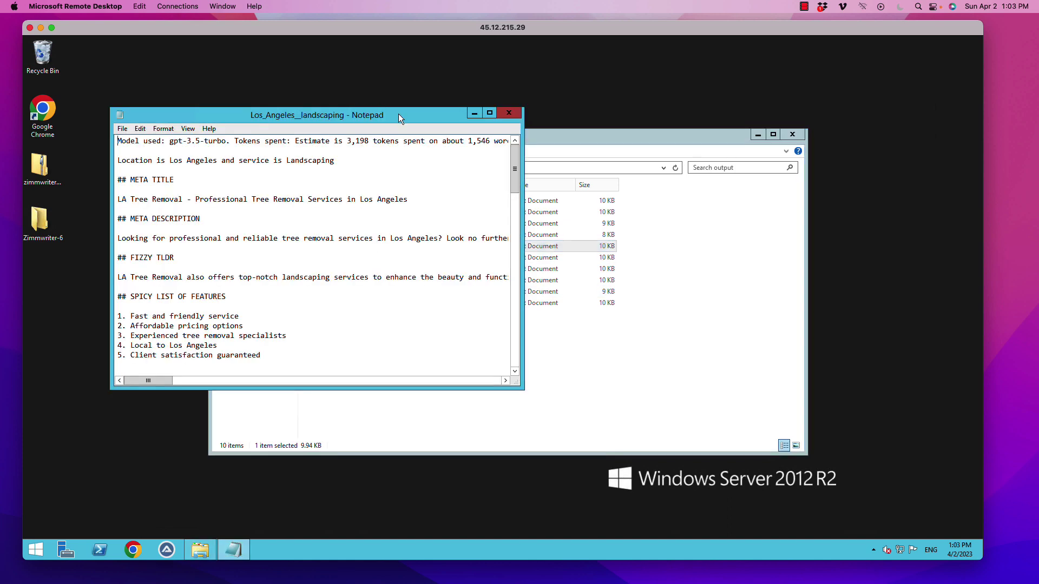
drag(404, 109, 435, 96)
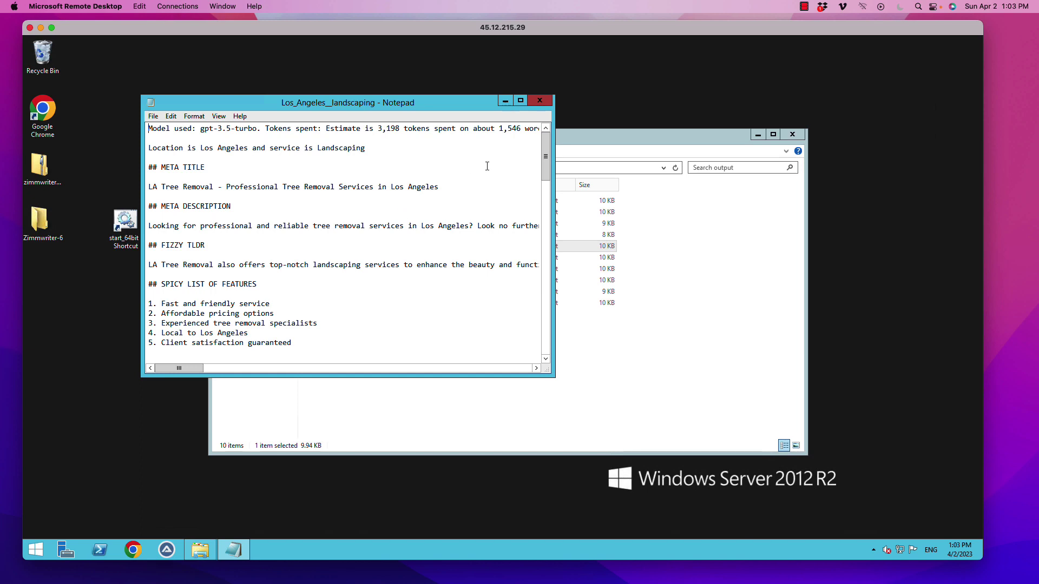
mouse_move(195, 369)
mouse_down()
mouse_move(223, 369)
mouse_move(193, 372)
mouse_up()
drag(546, 150, 543, 160)
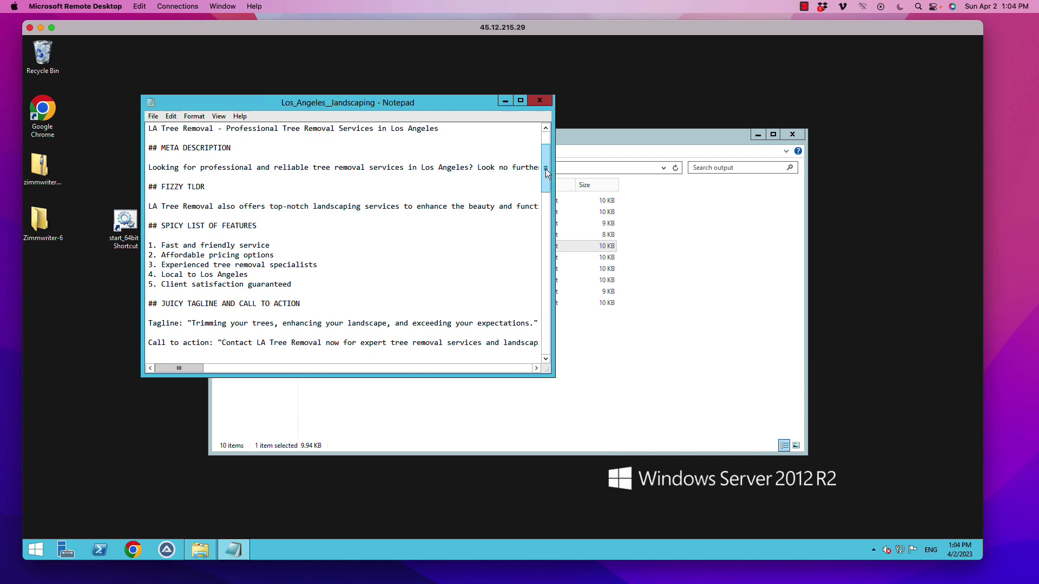
drag(546, 174, 532, 228)
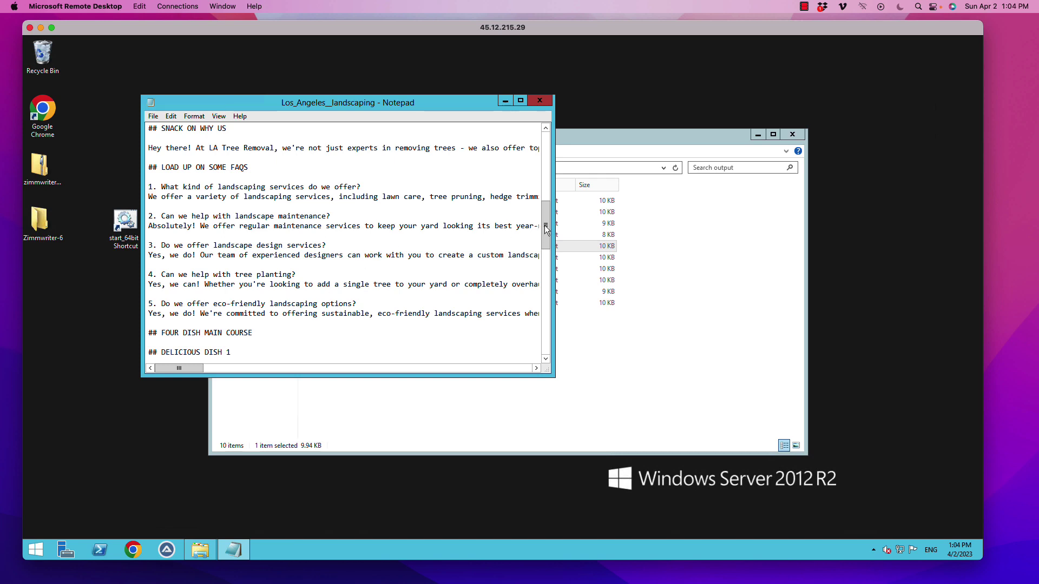
drag(545, 226, 545, 144)
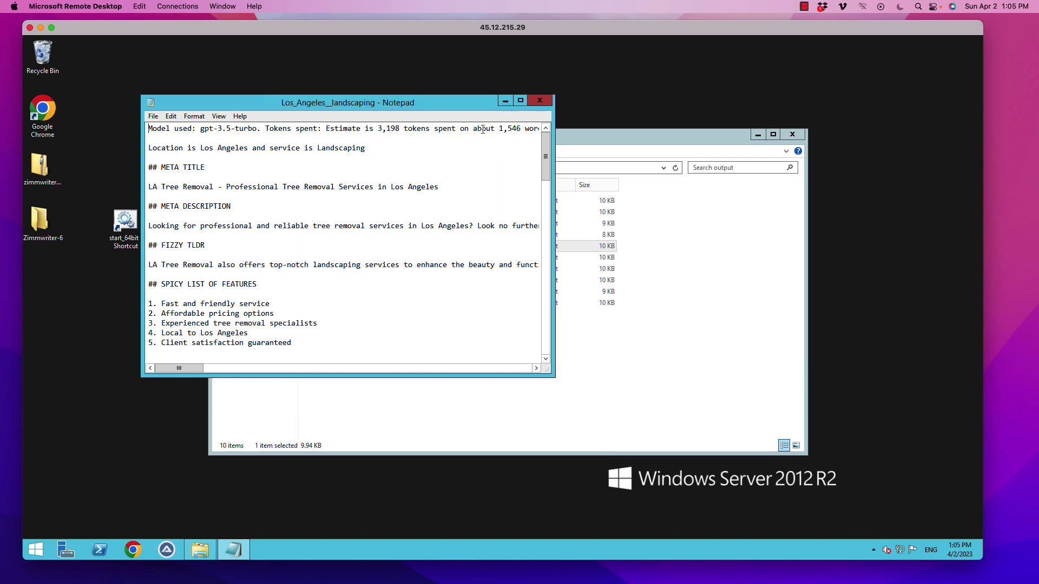
drag(459, 104, 499, 211)
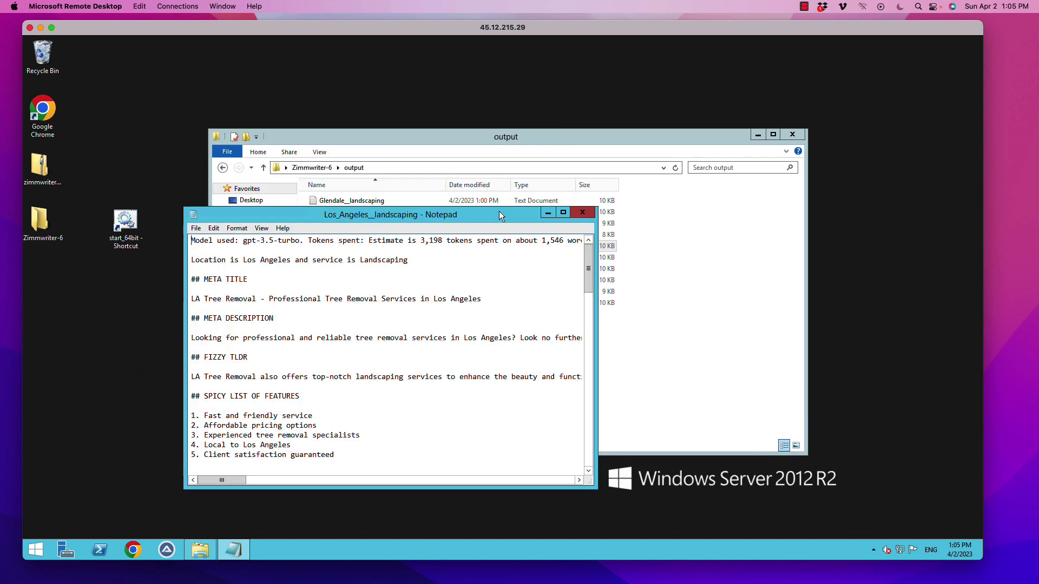